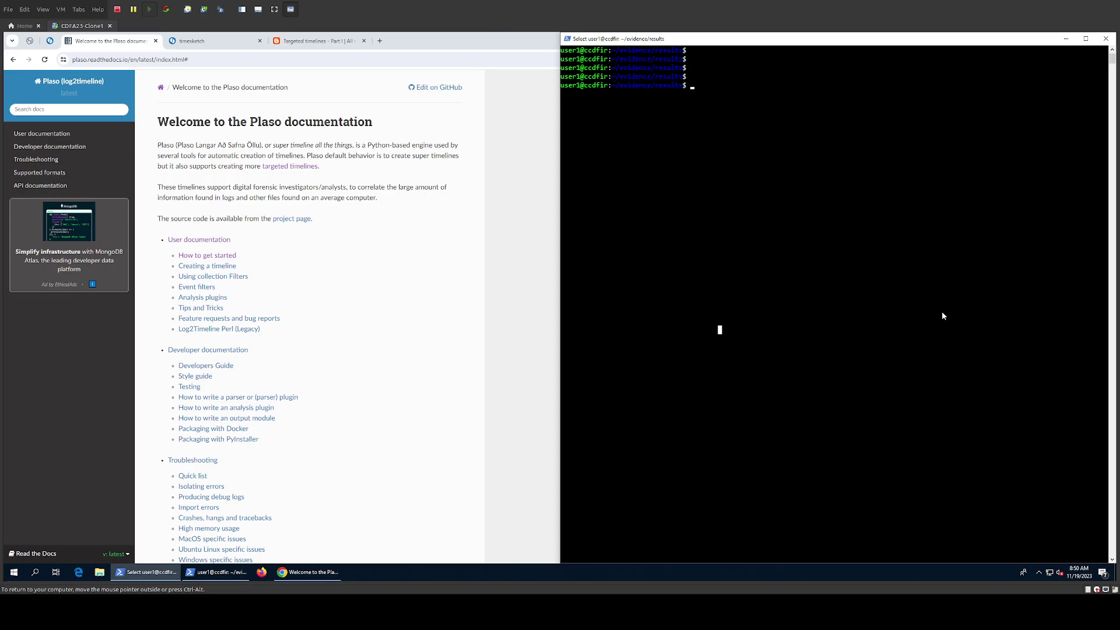
{"action": "type", "text": "log2timeline.py -"}
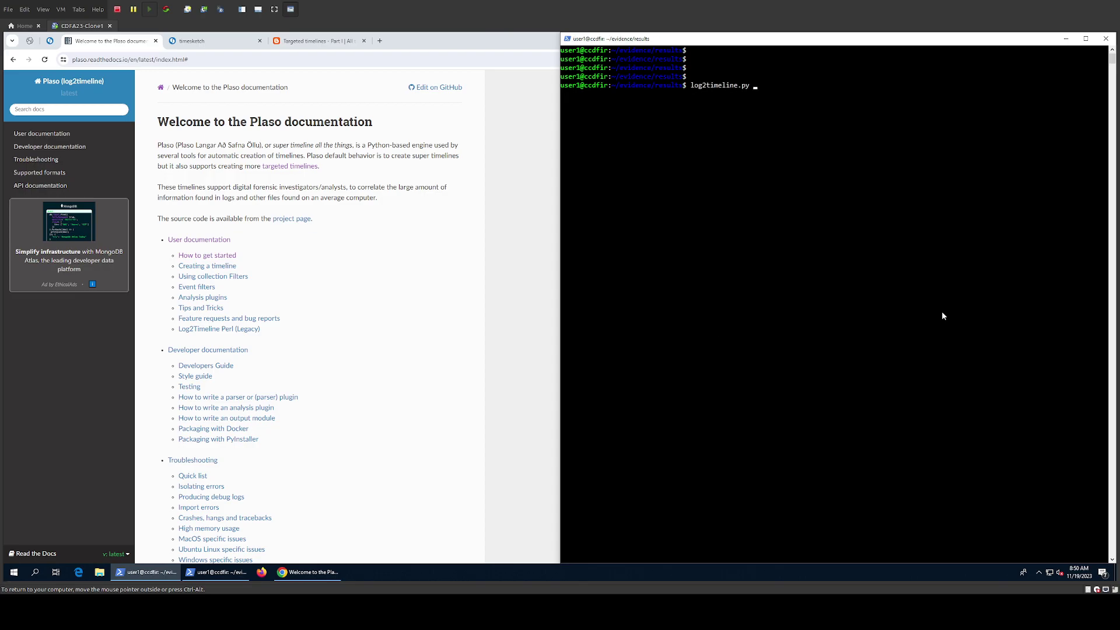
{"action": "type", "text": "V"}
Run log2timeline.py -V and psort.py -V, confirming plaso version 20230717 for both.
{"action": "key", "text": "Return"}
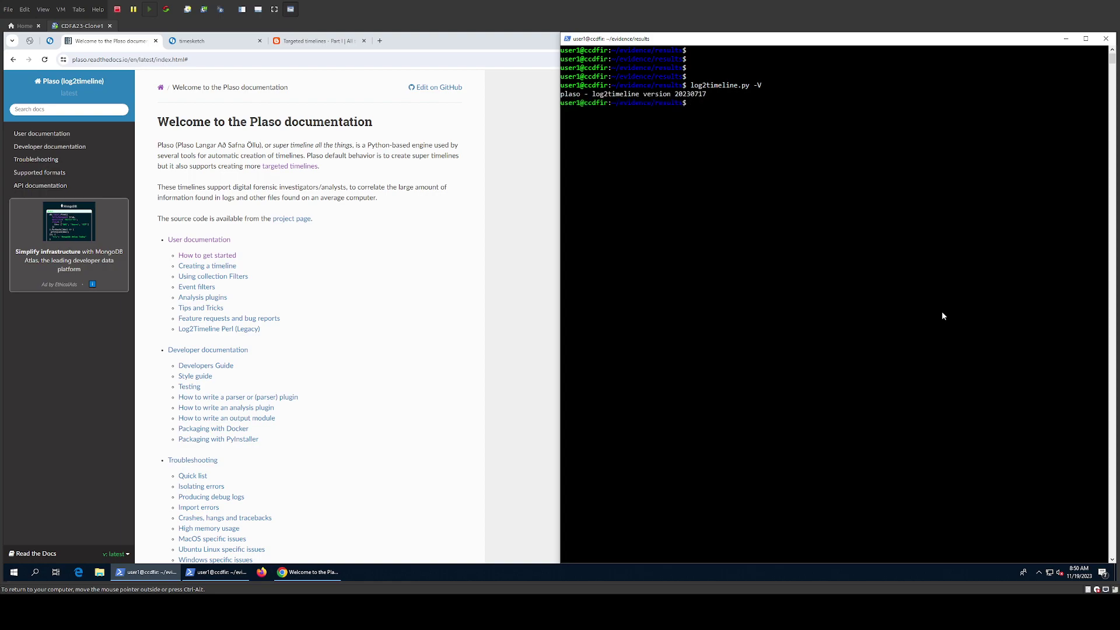
{"action": "type", "text": "psort.py -"}
{"action": "type", "text": "V"}
{"action": "key", "text": "Return"}
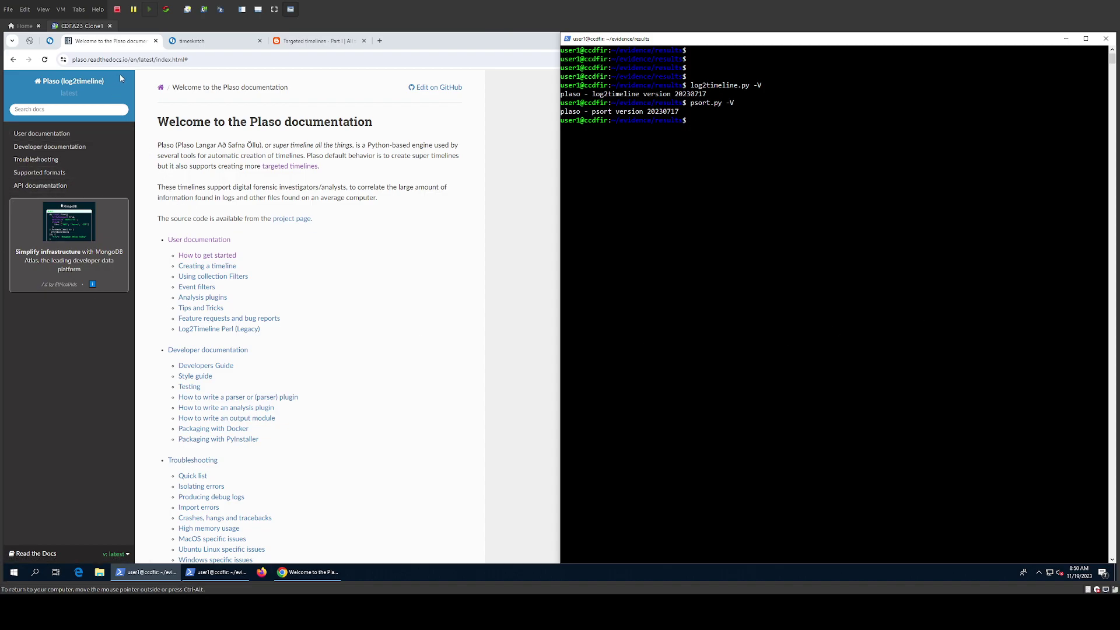
Open the Plaso 'Installing Plaso on Ubuntu' page from How to get started, with the terminal alongside.
{"action": "left_click", "coordinate": [207, 256]}
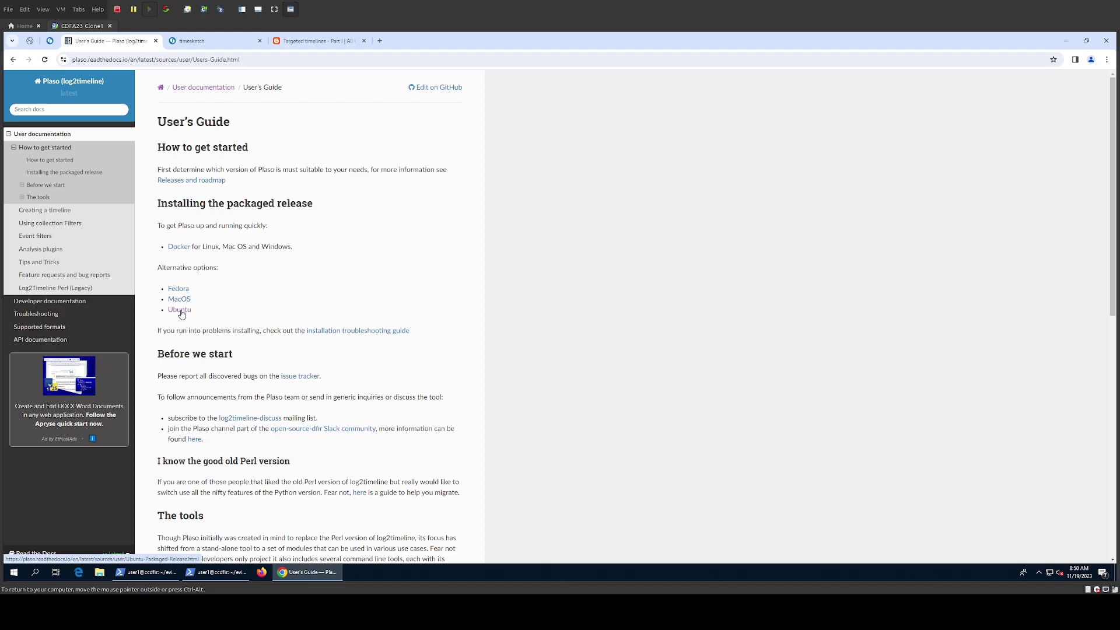
{"action": "left_click", "coordinate": [182, 312]}
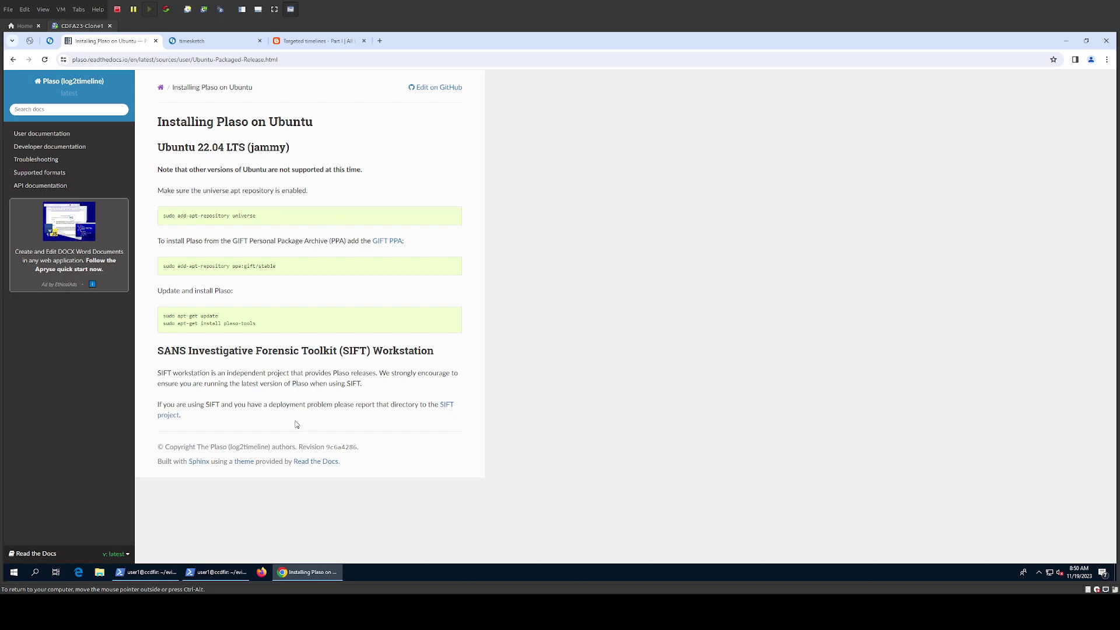
{"action": "left_click", "coordinate": [148, 571]}
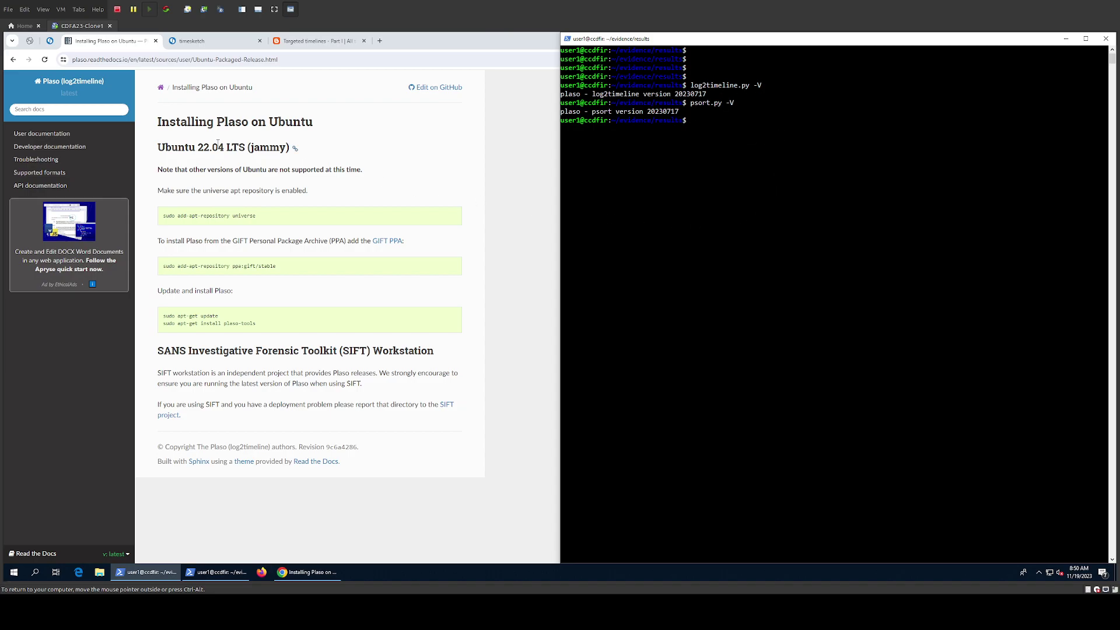
Open 'Installing Timesketch' from the Timesketch Get Started page in a new tab and view it.
{"action": "left_click", "coordinate": [208, 42]}
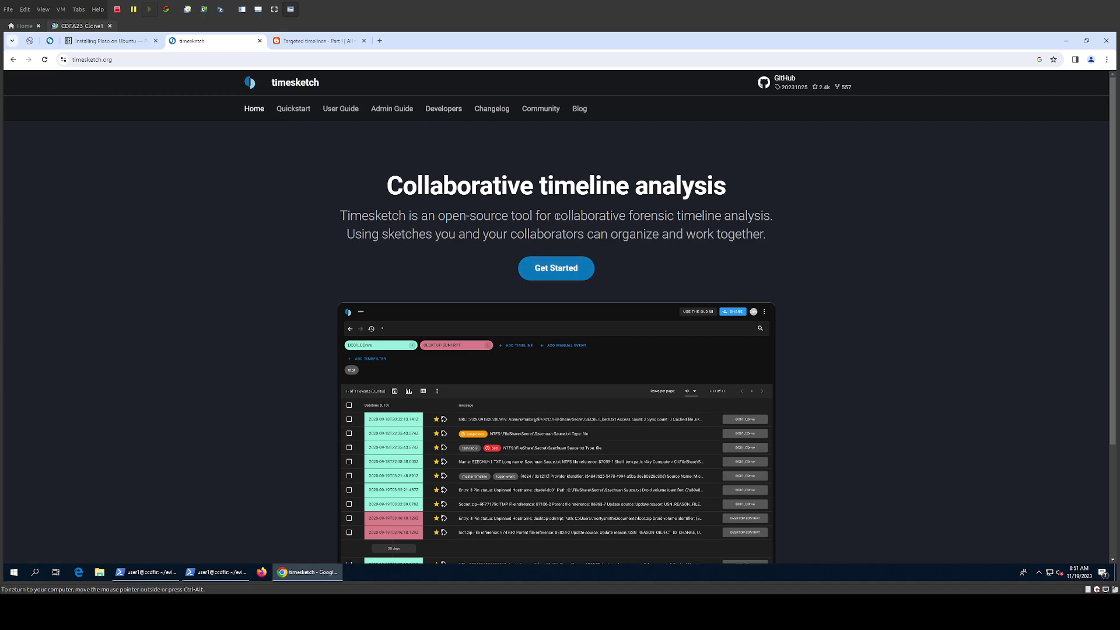
{"action": "left_click", "coordinate": [553, 272]}
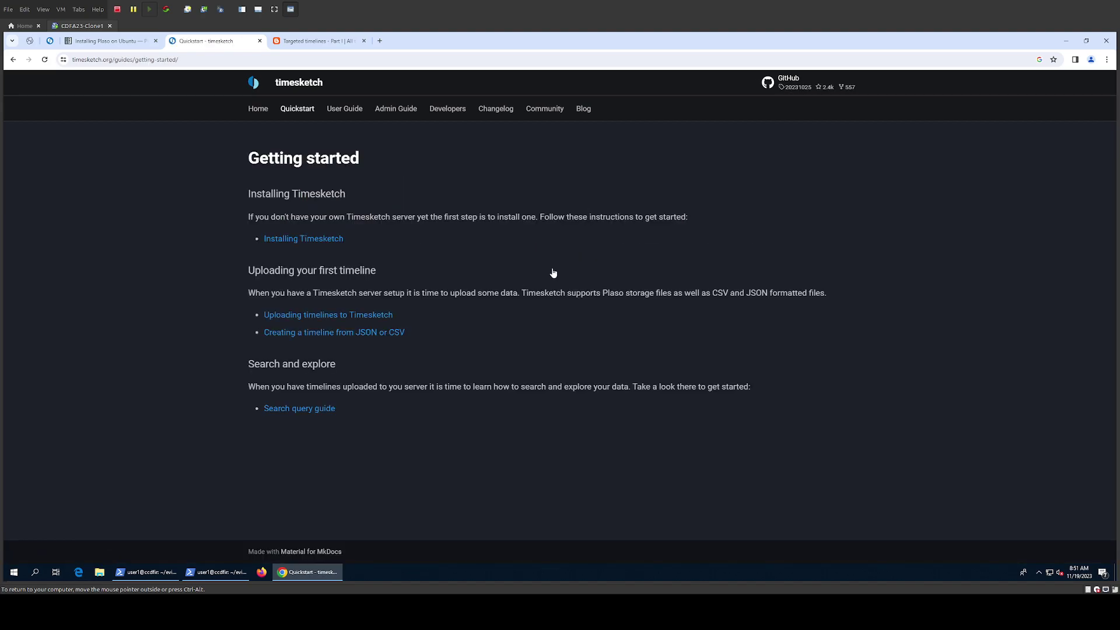
{"action": "middle_click", "coordinate": [340, 242]}
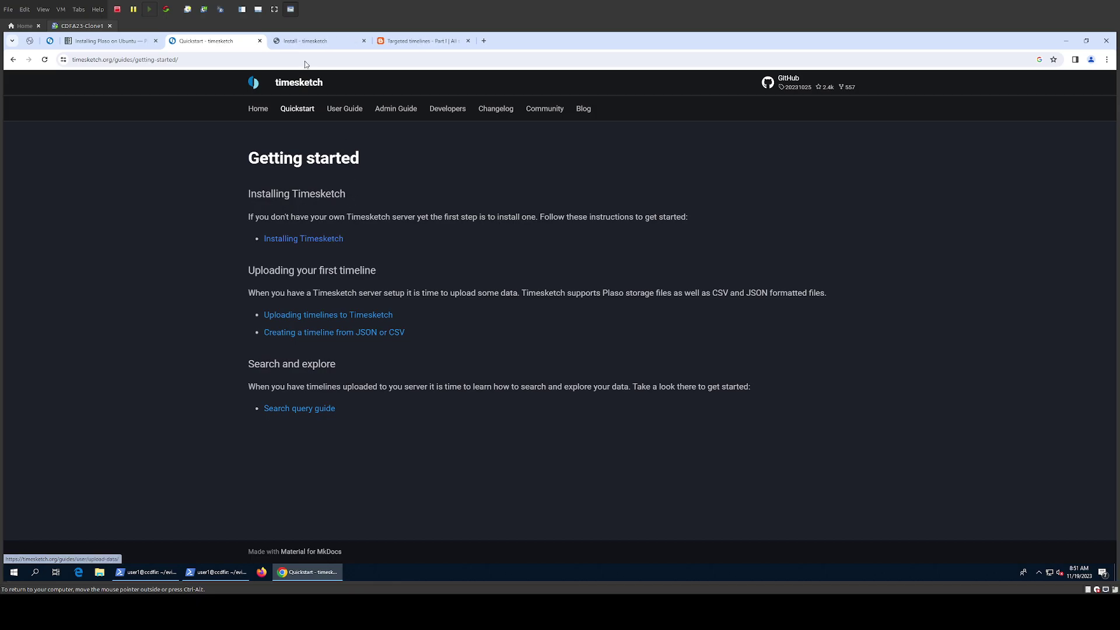
{"action": "left_click", "coordinate": [308, 39]}
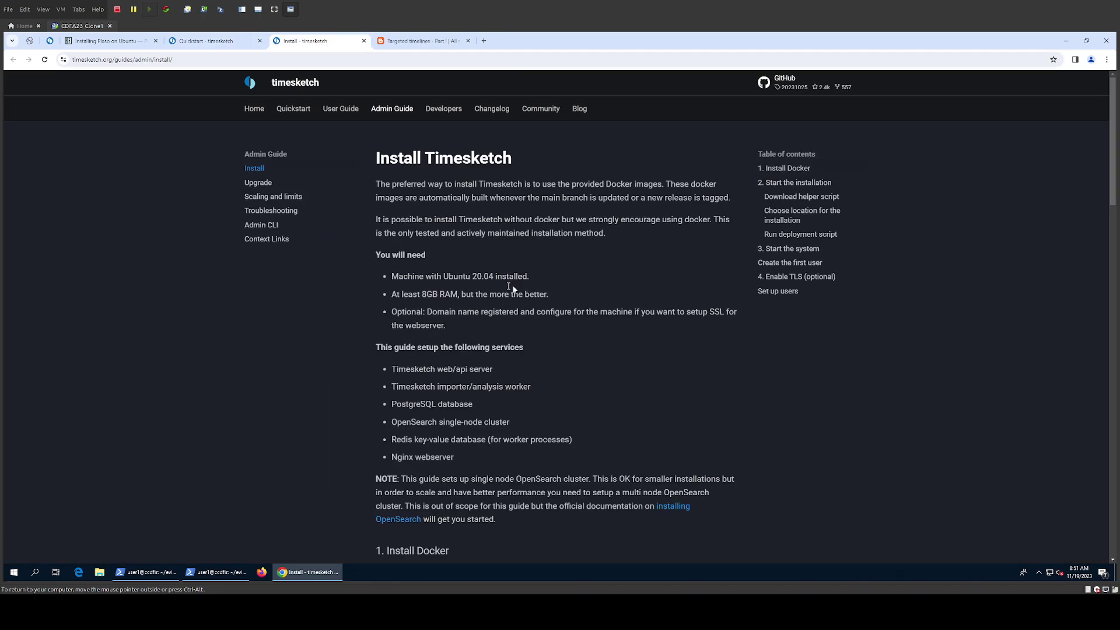
{"action": "scroll", "coordinate": [529, 335], "scroll_direction": "down", "scroll_amount": 2}
{"action": "scroll", "coordinate": [560, 342], "scroll_direction": "down", "scroll_amount": 2}
{"action": "scroll", "coordinate": [539, 323], "scroll_direction": "down", "scroll_amount": 1}
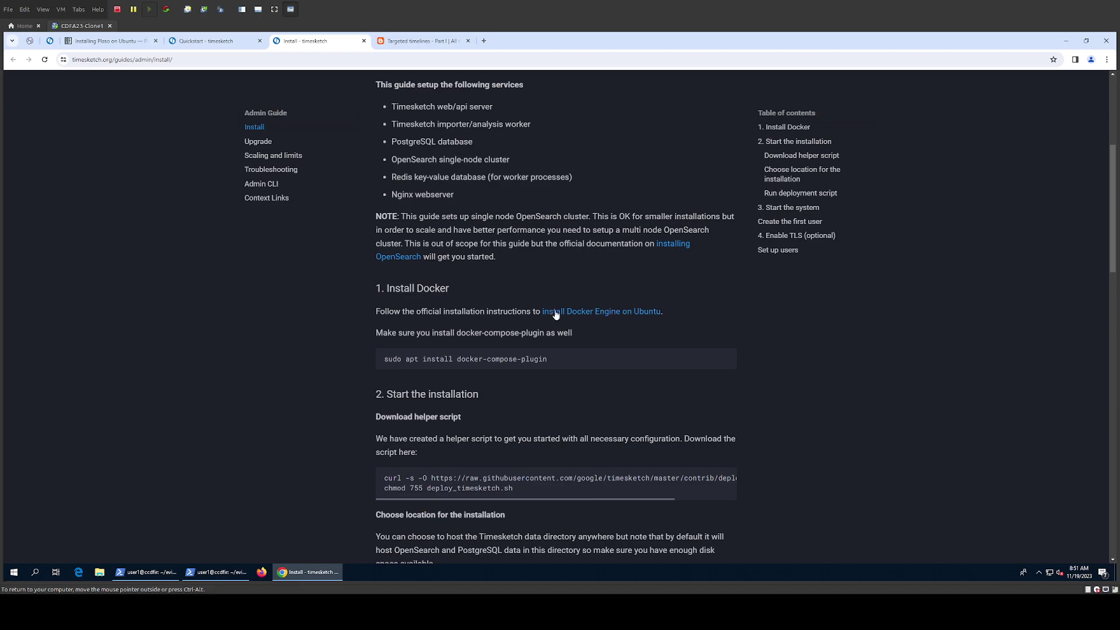
Open the 'Install Docker Engine on Ubuntu' guide and review its apt installation steps.
{"action": "left_click", "coordinate": [598, 313]}
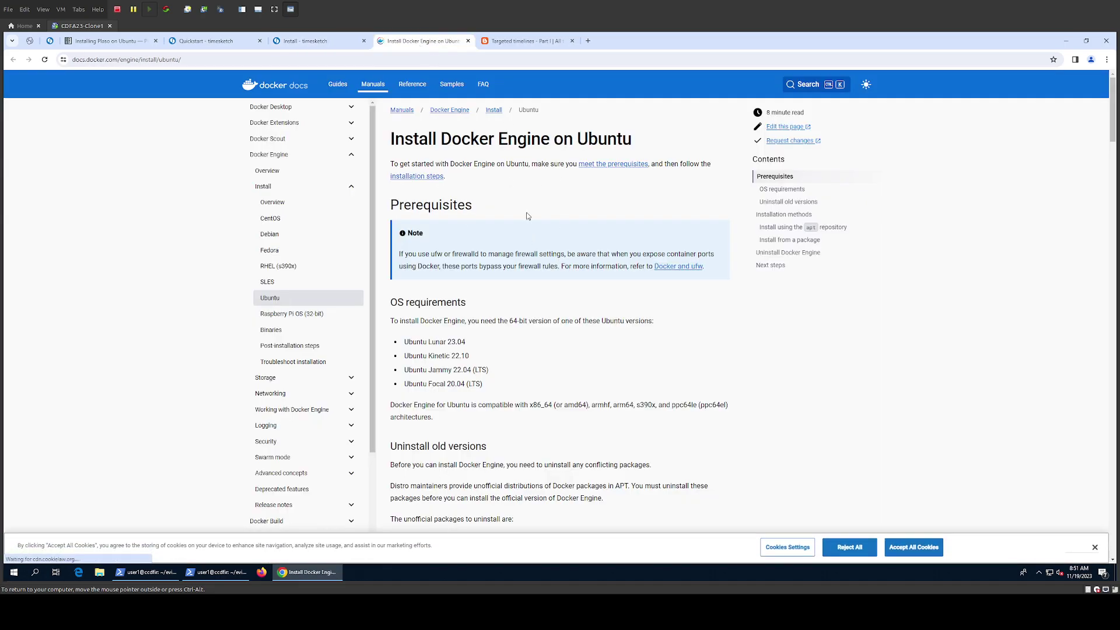
{"action": "scroll", "coordinate": [572, 287], "scroll_direction": "down", "scroll_amount": 3}
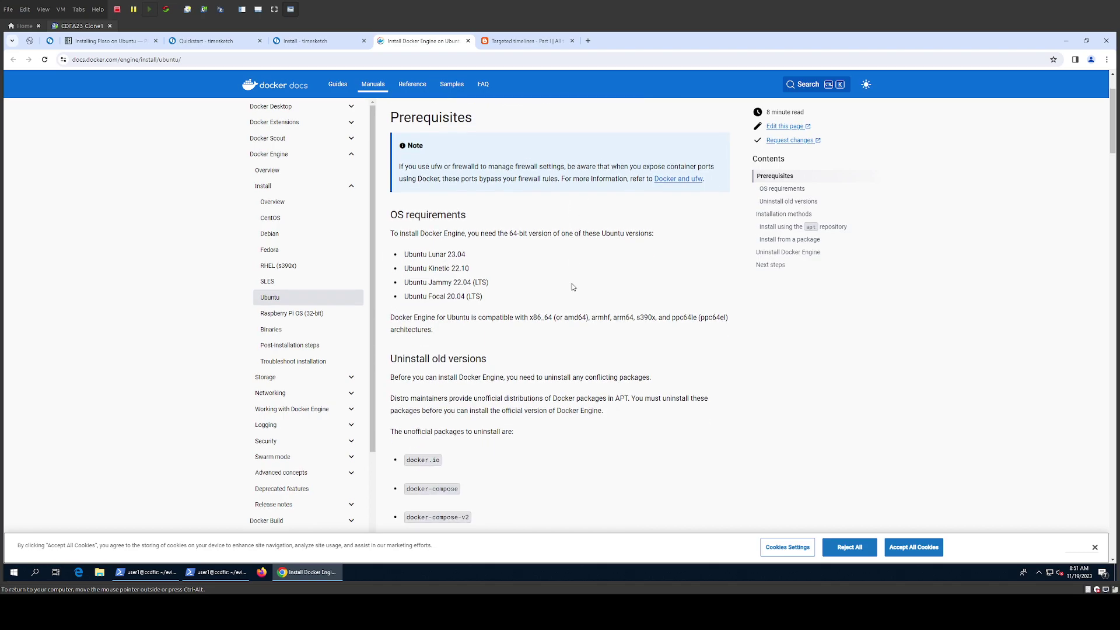
{"action": "scroll", "coordinate": [572, 286], "scroll_direction": "down", "scroll_amount": 3}
{"action": "scroll", "coordinate": [572, 287], "scroll_direction": "down", "scroll_amount": 3}
{"action": "scroll", "coordinate": [572, 287], "scroll_direction": "down", "scroll_amount": 3}
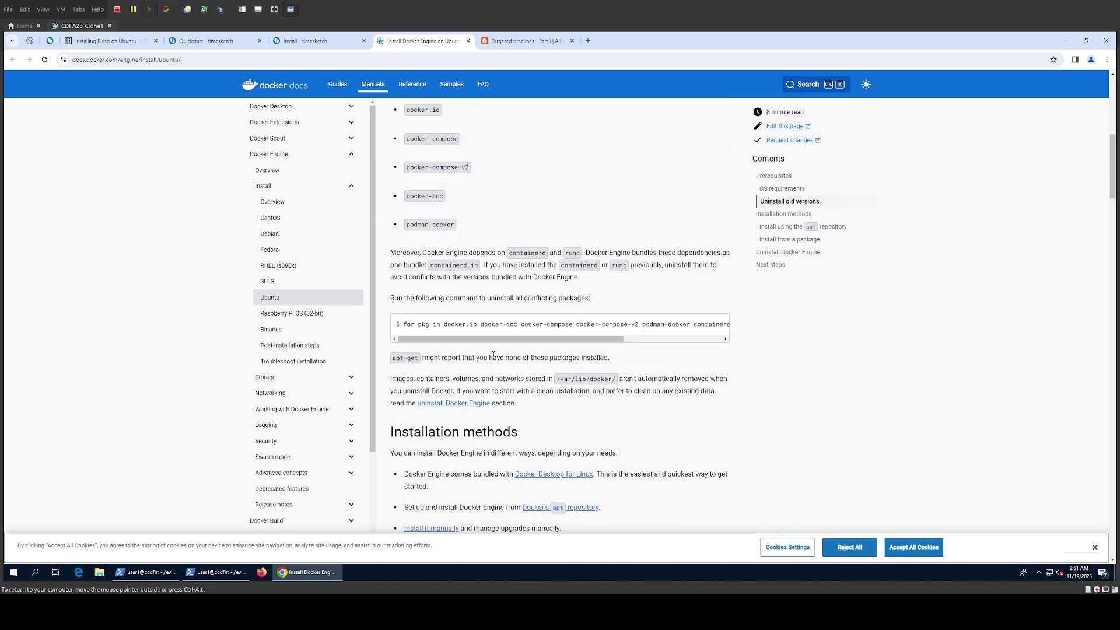
{"action": "mouse_move", "coordinate": [597, 338]}
{"action": "scroll", "coordinate": [597, 338], "scroll_direction": "down", "scroll_amount": 2}
{"action": "scroll", "coordinate": [679, 351], "scroll_direction": "down", "scroll_amount": 2}
{"action": "scroll", "coordinate": [679, 352], "scroll_direction": "down", "scroll_amount": 2}
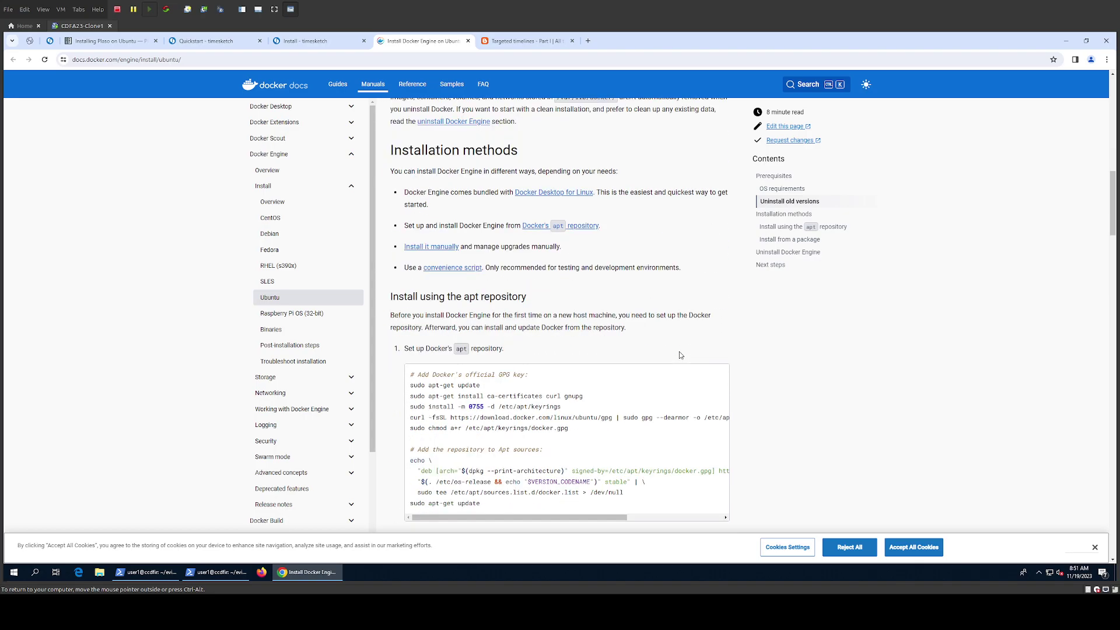
{"action": "scroll", "coordinate": [679, 354], "scroll_direction": "down", "scroll_amount": 2}
{"action": "scroll", "coordinate": [679, 355], "scroll_direction": "down", "scroll_amount": 2}
{"action": "scroll", "coordinate": [709, 346], "scroll_direction": "down", "scroll_amount": 2}
{"action": "scroll", "coordinate": [738, 335], "scroll_direction": "down", "scroll_amount": 3}
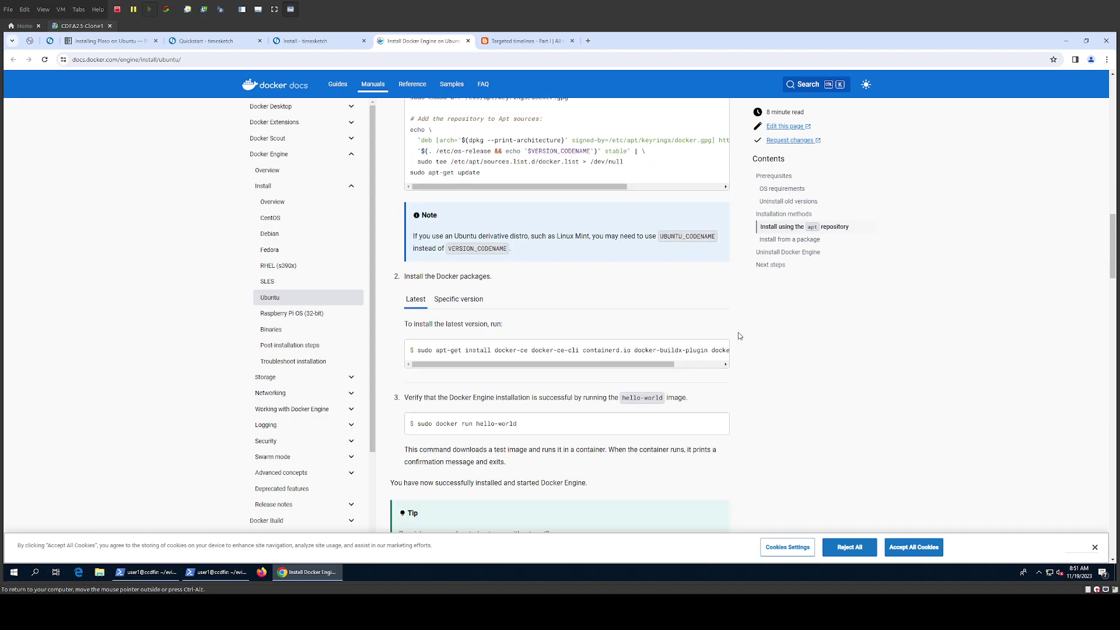
{"action": "scroll", "coordinate": [738, 335], "scroll_direction": "down", "scroll_amount": 1}
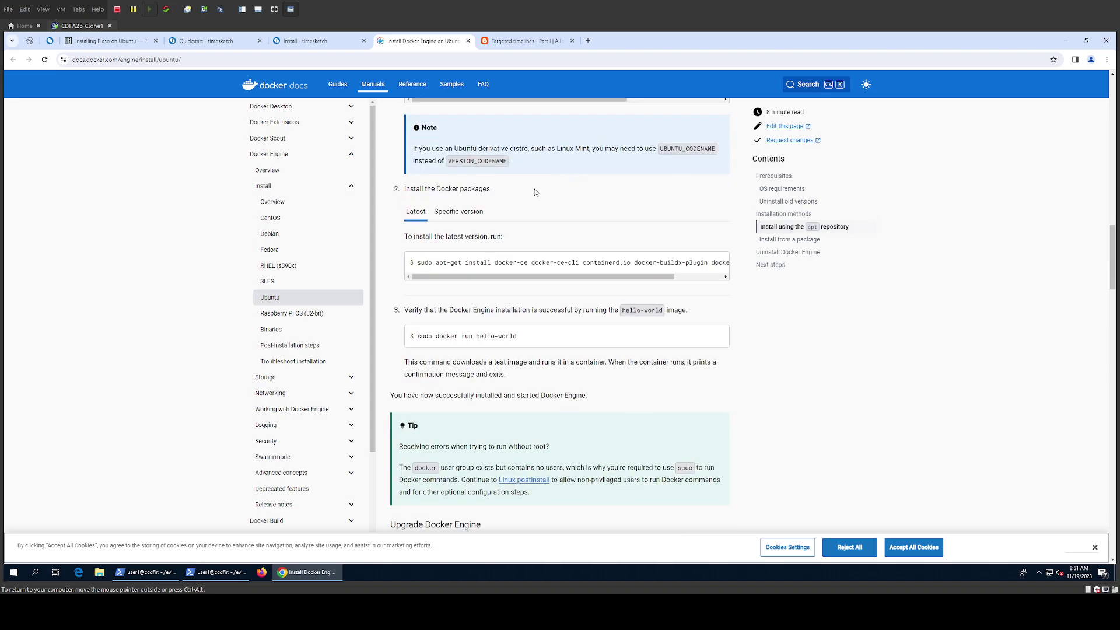
Return to the Timesketch Install page and highlight the 'Enable TLS (optional)' heading.
{"action": "left_click", "coordinate": [471, 41]}
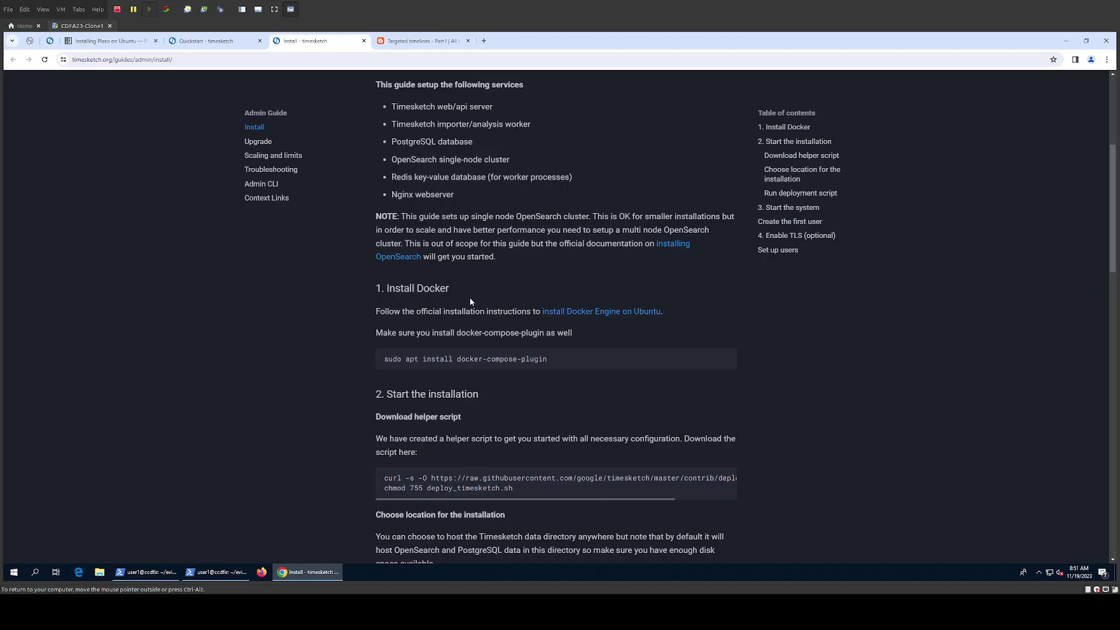
{"action": "scroll", "coordinate": [510, 262], "scroll_direction": "down", "scroll_amount": 1}
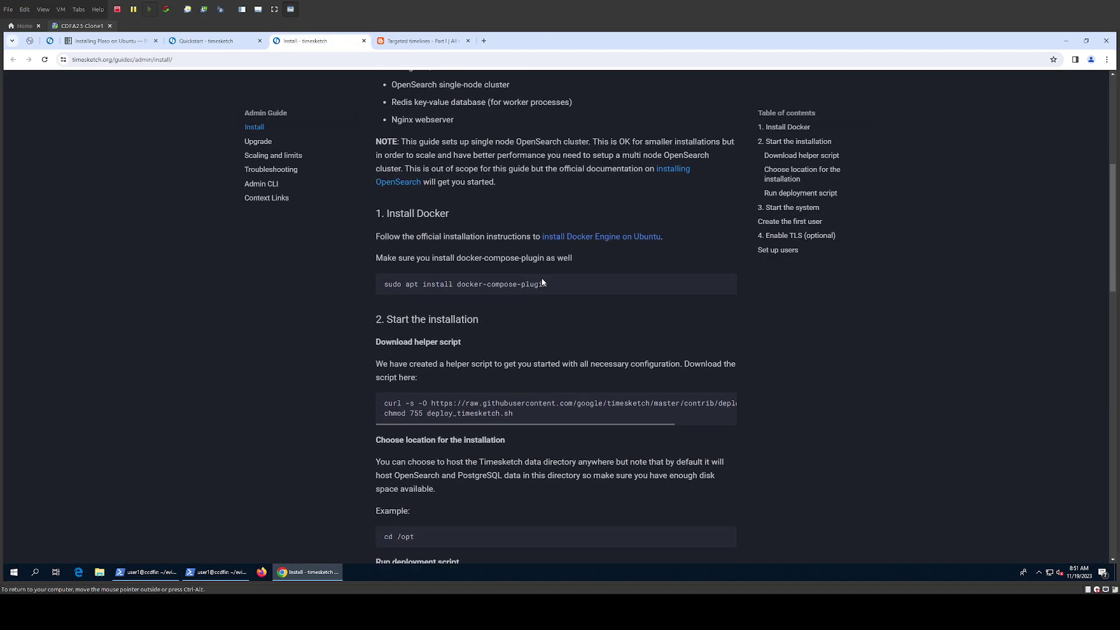
{"action": "scroll", "coordinate": [502, 263], "scroll_direction": "down", "scroll_amount": 1}
{"action": "scroll", "coordinate": [494, 350], "scroll_direction": "down", "scroll_amount": 1}
{"action": "scroll", "coordinate": [494, 378], "scroll_direction": "down", "scroll_amount": 1}
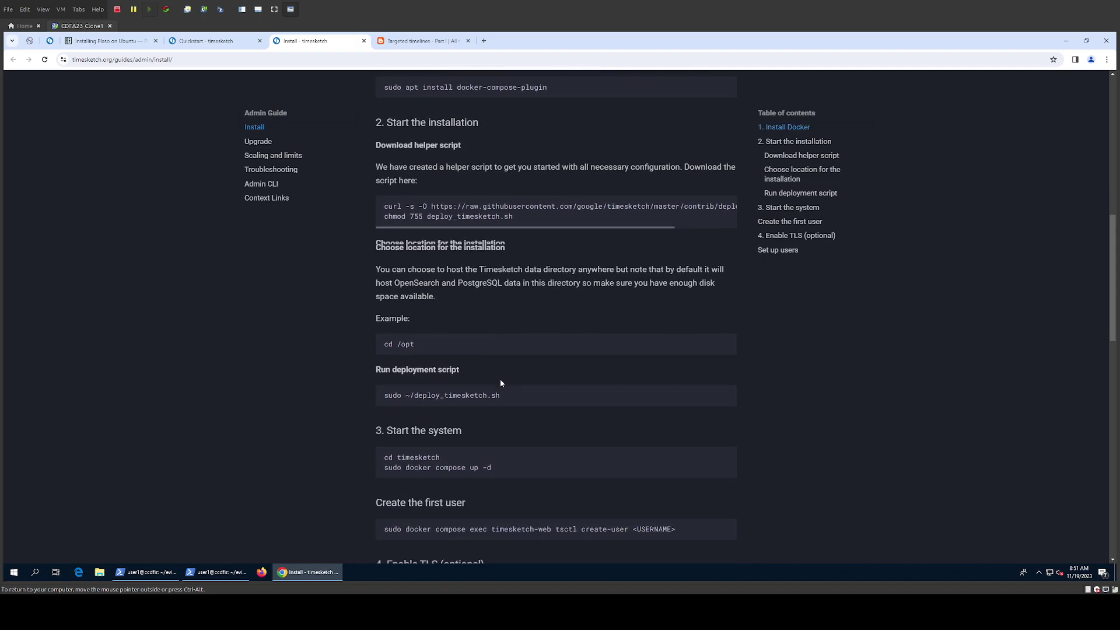
{"action": "scroll", "coordinate": [500, 379], "scroll_direction": "down", "scroll_amount": 1}
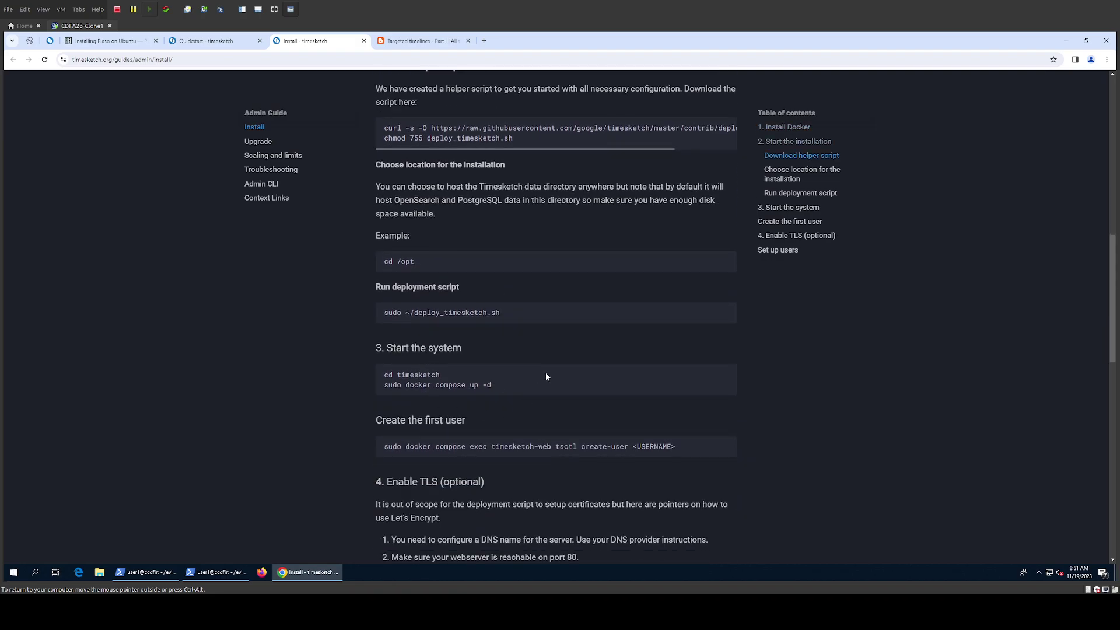
{"action": "scroll", "coordinate": [545, 371], "scroll_direction": "down", "scroll_amount": 2}
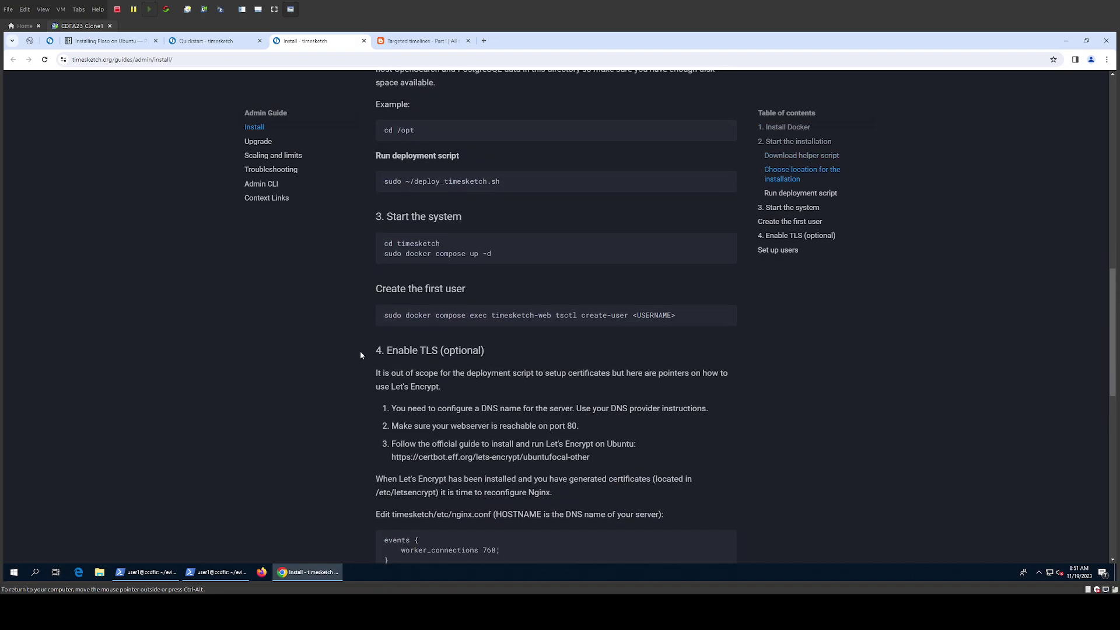
{"action": "left_click_drag", "start_coordinate": [377, 350], "coordinate": [443, 352]}
{"action": "double_click", "coordinate": [453, 353]}
{"action": "left_click", "coordinate": [432, 354]}
{"action": "scroll", "coordinate": [419, 395], "scroll_direction": "down", "scroll_amount": 1}
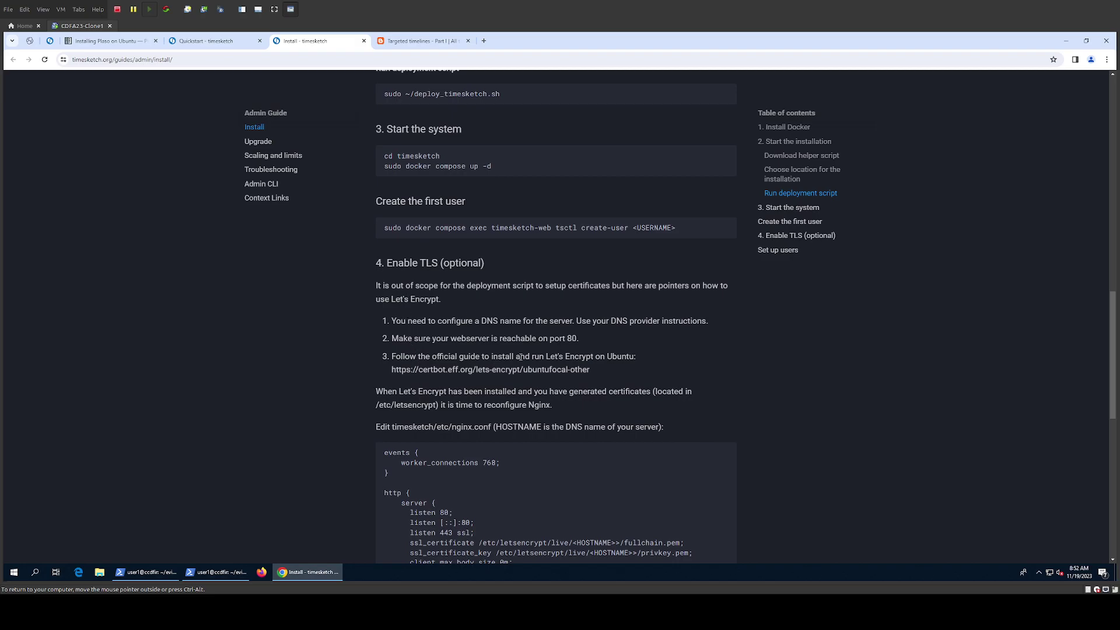
{"action": "scroll", "coordinate": [378, 327], "scroll_direction": "down", "scroll_amount": 4}
{"action": "scroll", "coordinate": [378, 328], "scroll_direction": "down", "scroll_amount": 4}
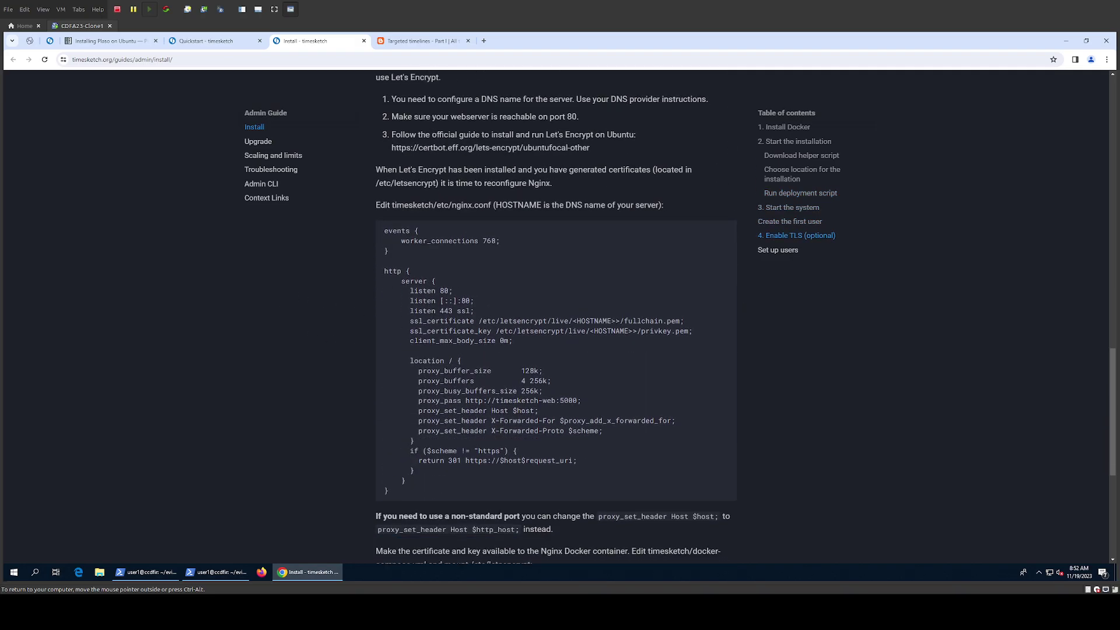
{"action": "scroll", "coordinate": [379, 327], "scroll_direction": "down", "scroll_amount": 4}
{"action": "scroll", "coordinate": [432, 346], "scroll_direction": "down", "scroll_amount": 3}
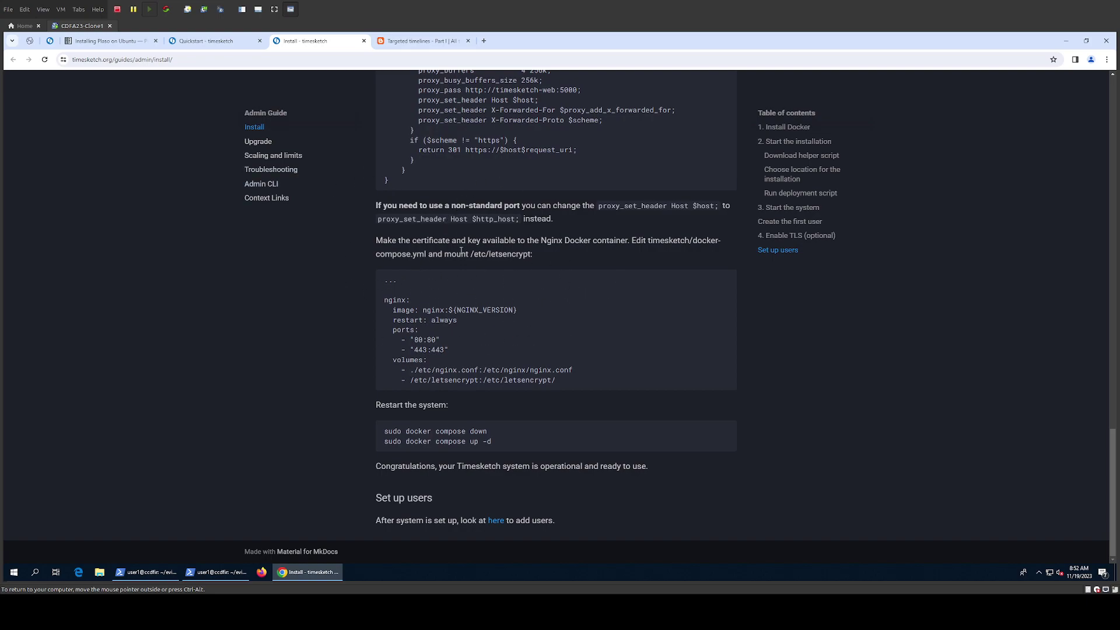
Open the Admin CLI guide, select 'tsctl' in its example, then go to the Timesketch instance.
{"action": "left_click", "coordinate": [496, 520]}
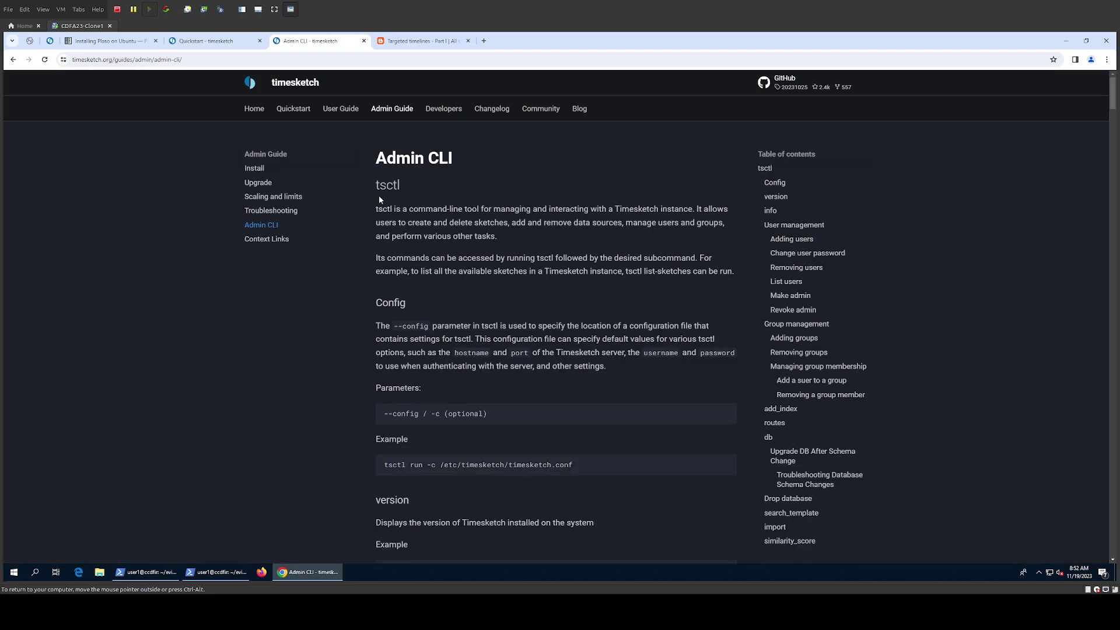
{"action": "scroll", "coordinate": [442, 245], "scroll_direction": "down", "scroll_amount": 4}
{"action": "scroll", "coordinate": [442, 244], "scroll_direction": "down", "scroll_amount": 2}
{"action": "scroll", "coordinate": [442, 246], "scroll_direction": "down", "scroll_amount": 1}
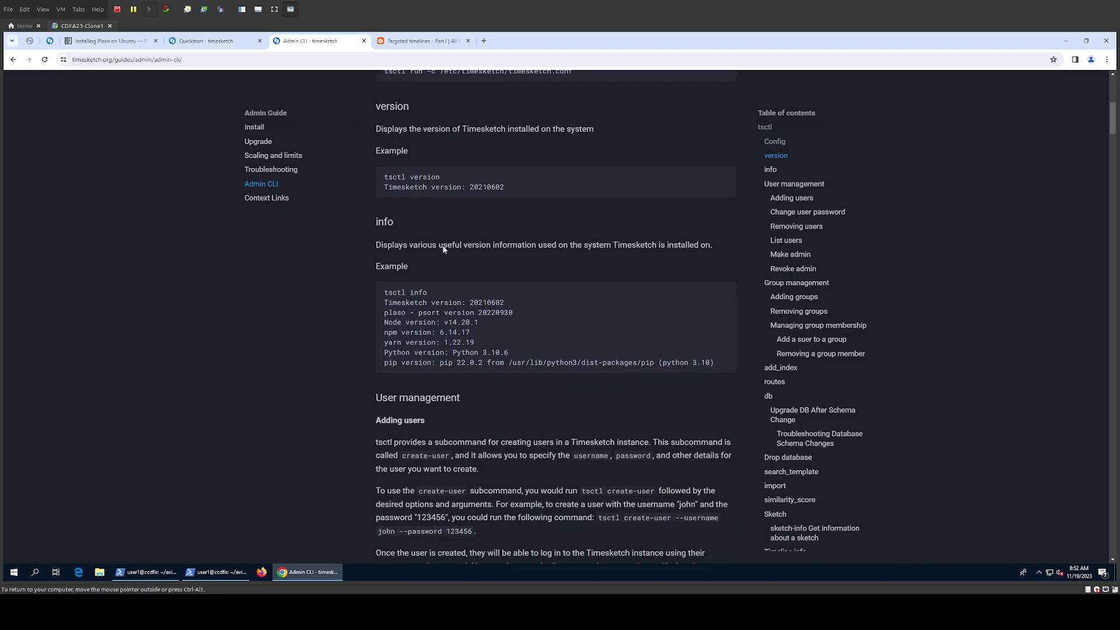
{"action": "scroll", "coordinate": [442, 253], "scroll_direction": "up", "scroll_amount": 4}
{"action": "scroll", "coordinate": [446, 280], "scroll_direction": "up", "scroll_amount": 3}
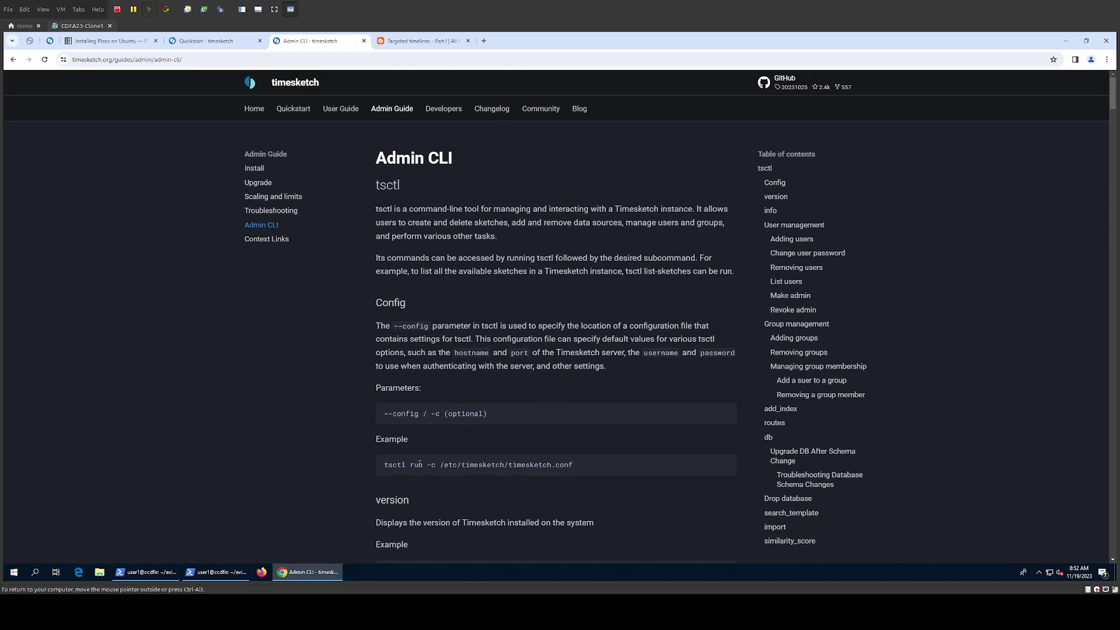
{"action": "double_click", "coordinate": [393, 464]}
{"action": "left_click_drag", "start_coordinate": [409, 465], "coordinate": [411, 463]}
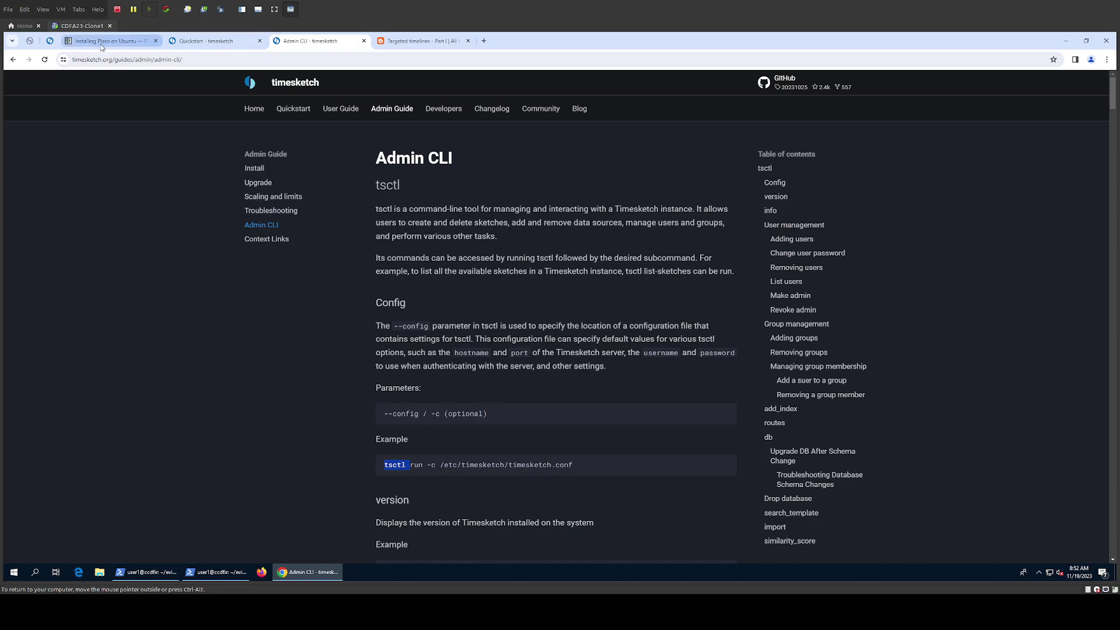
{"action": "left_click", "coordinate": [54, 41]}
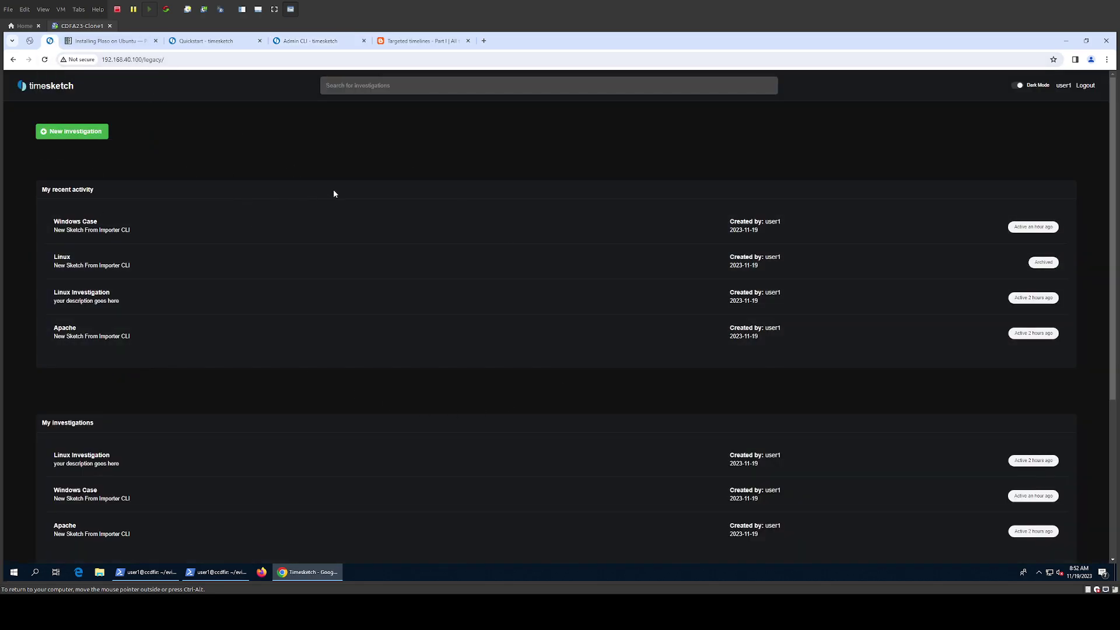
Remove 'legacy/' from the Timesketch URL to load the new interface with recent sketches.
{"action": "left_click", "coordinate": [153, 60]}
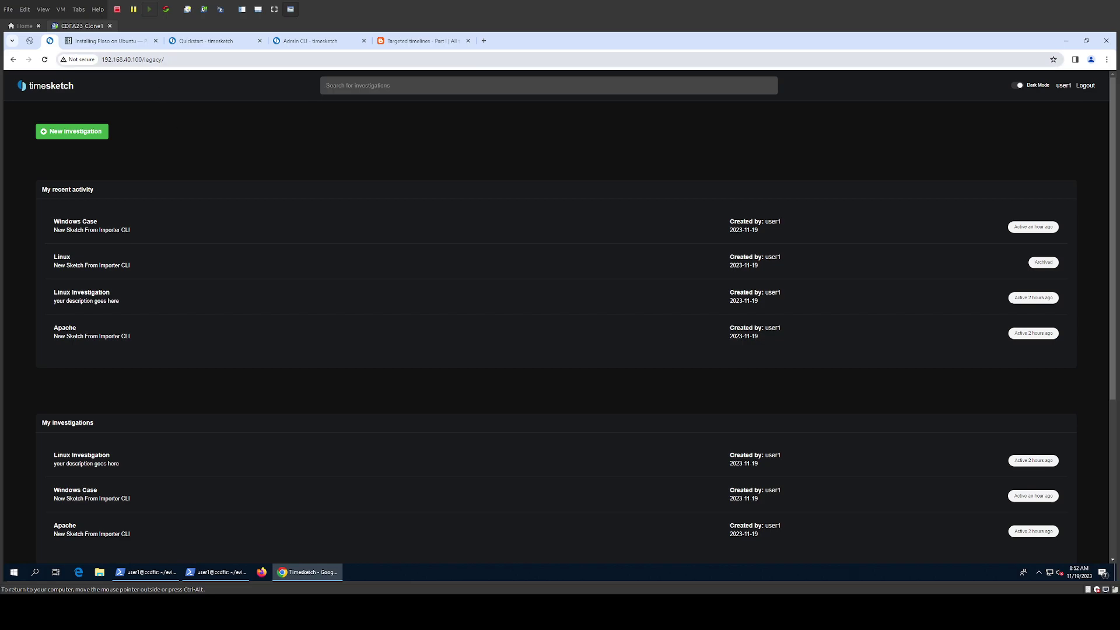
{"action": "left_click_drag", "start_coordinate": [142, 60], "coordinate": [167, 59]}
{"action": "key", "text": "BackSpace"}
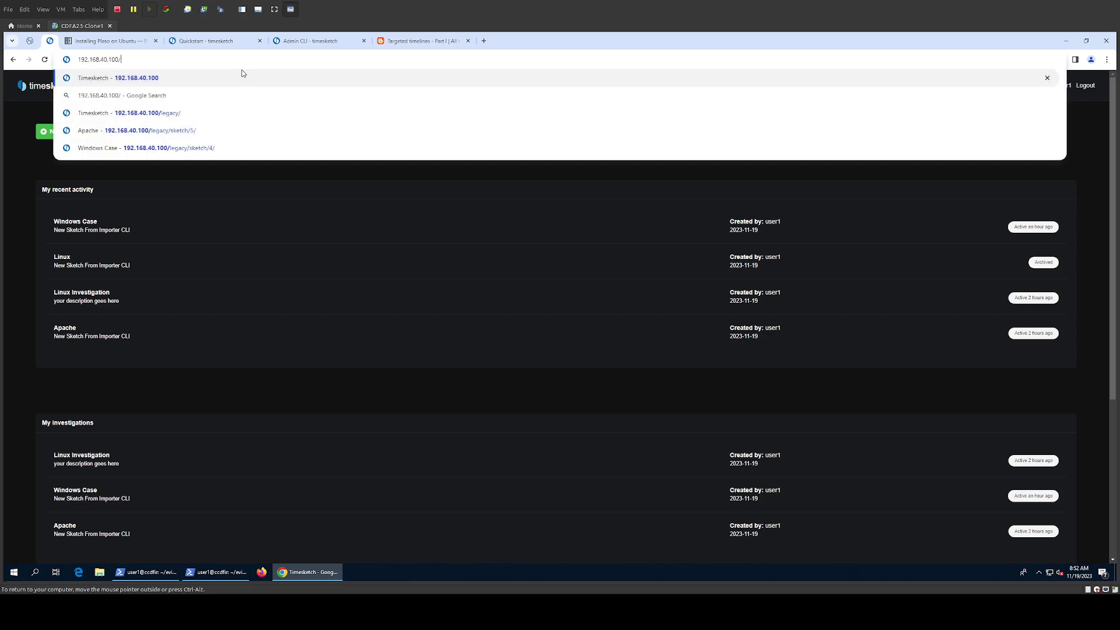
{"action": "key", "text": "Return"}
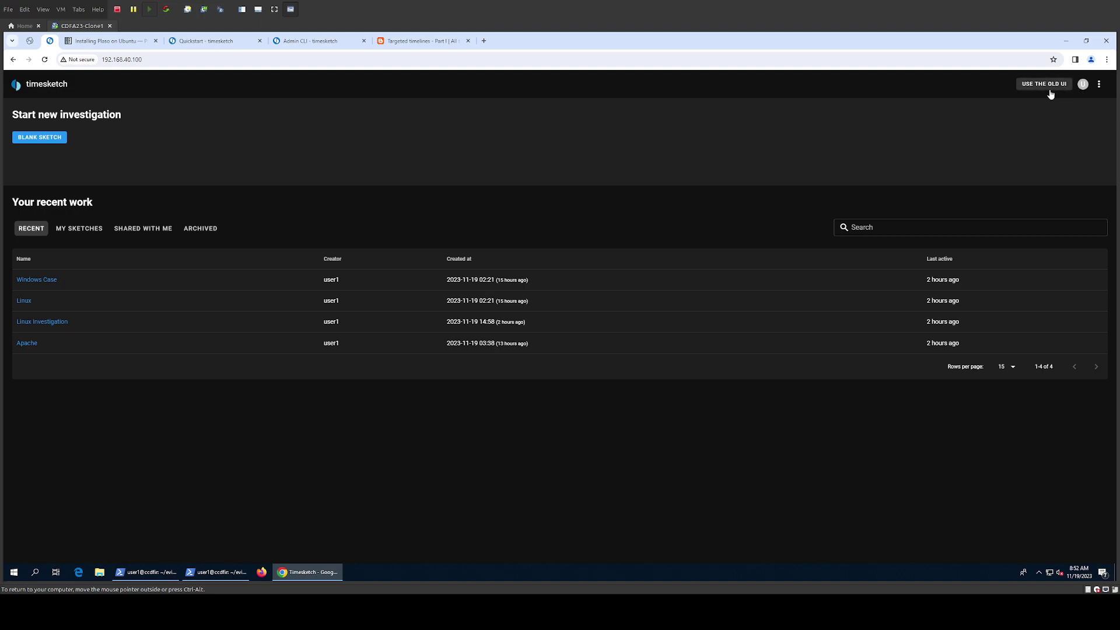
{"action": "left_click", "coordinate": [79, 228]}
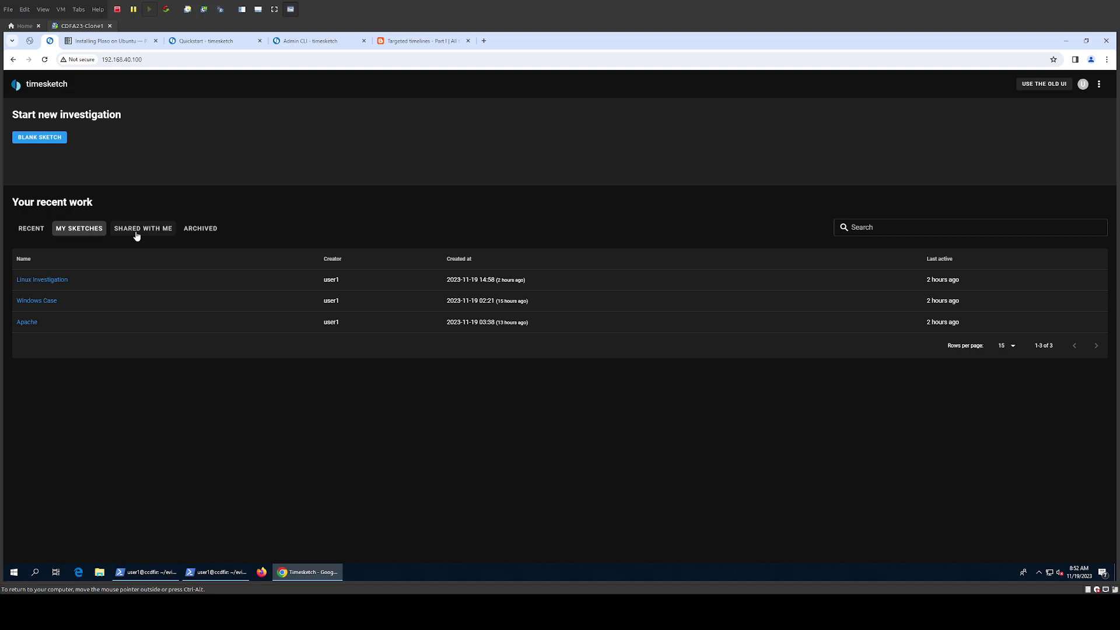
{"action": "left_click", "coordinate": [137, 230]}
{"action": "left_click", "coordinate": [200, 229]}
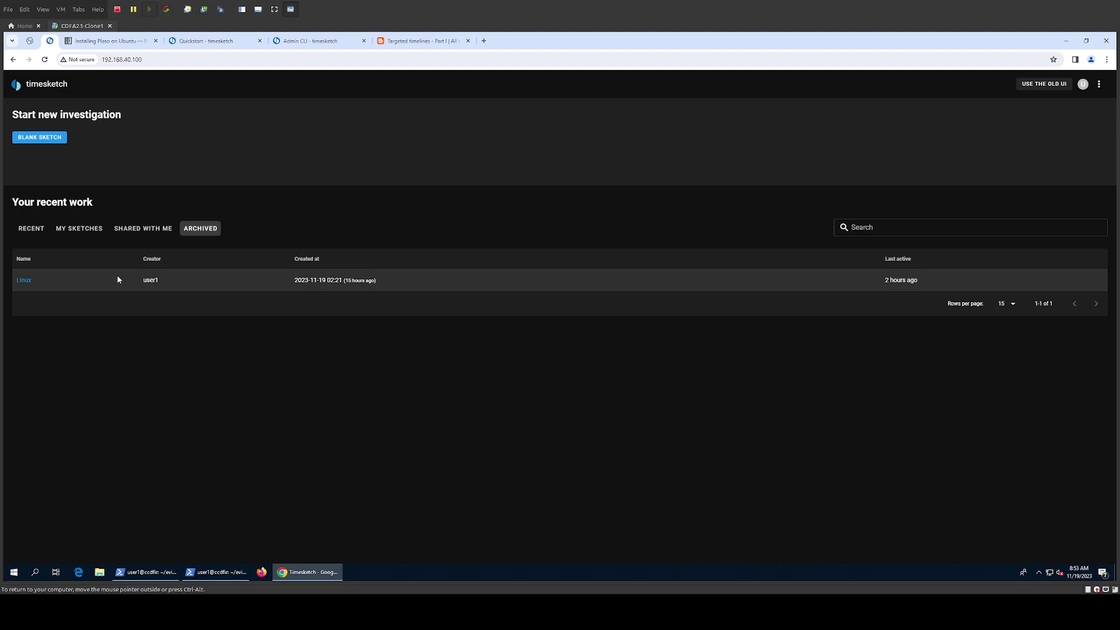
{"action": "left_click", "coordinate": [32, 228]}
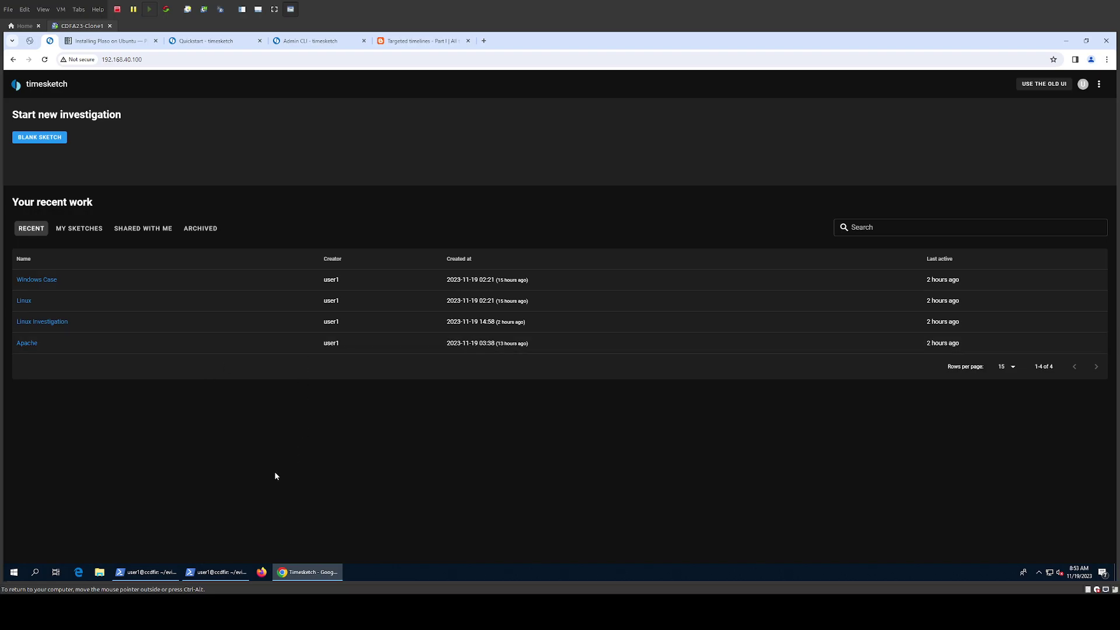
Bring the SSH terminal showing the Plaso version checks to the front.
{"action": "left_click", "coordinate": [223, 573]}
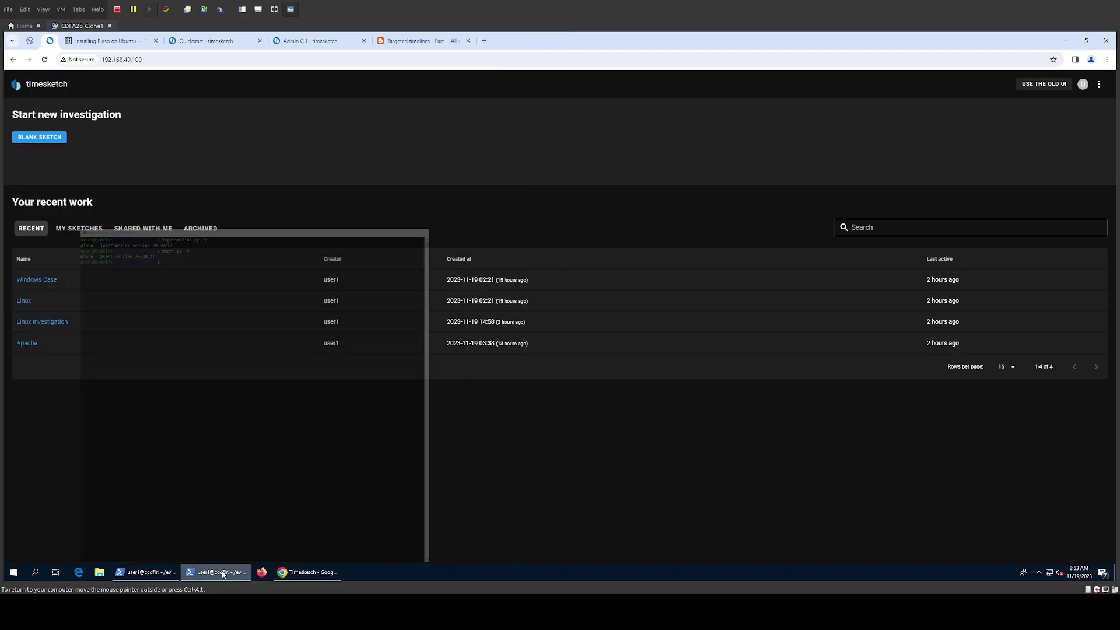